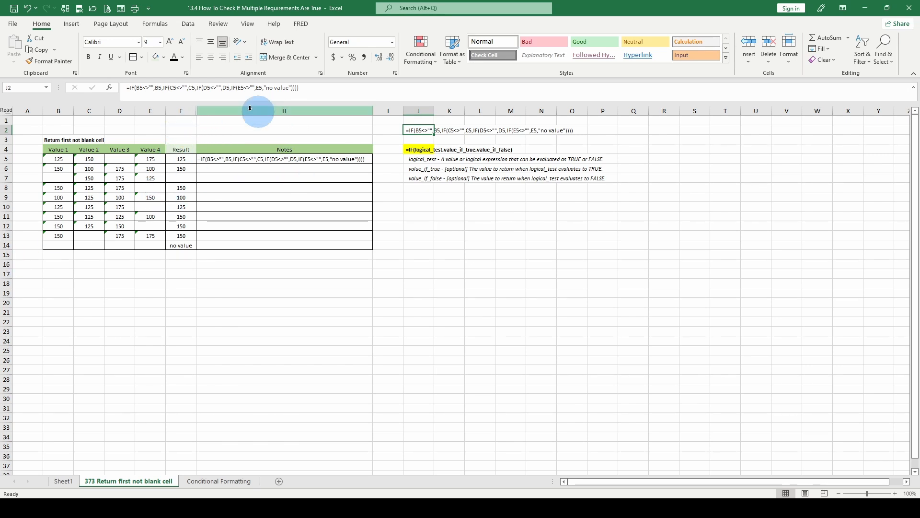
Inspect the row 5 values and the formula text shown in Notes cell H5.
{"action": "left_click", "coordinate": [220, 159]}
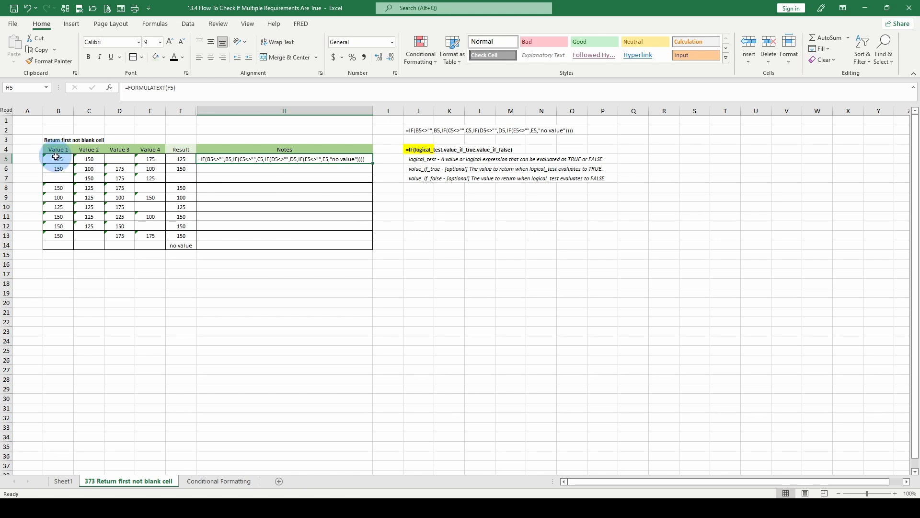
{"action": "left_click", "coordinate": [127, 159]}
{"action": "left_click", "coordinate": [86, 158]}
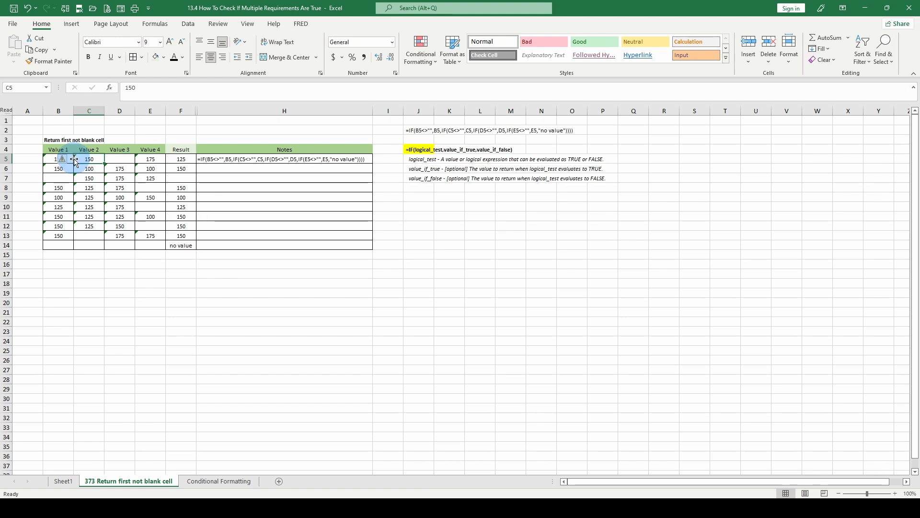
{"action": "left_click", "coordinate": [26, 165]}
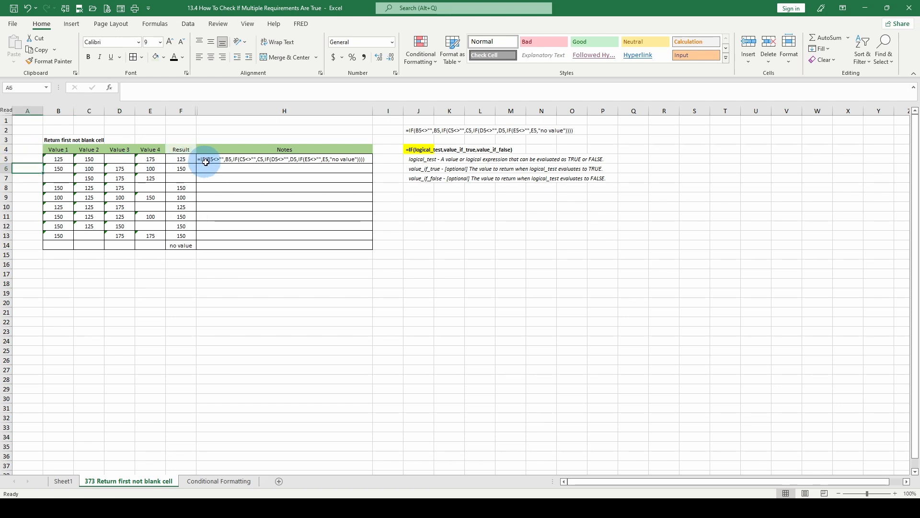
Move the nested IF formula text from cell J2 to cell H1 above the Notes column.
{"action": "left_click", "coordinate": [420, 130]}
{"action": "right_click", "coordinate": [421, 131]}
{"action": "left_click", "coordinate": [444, 153]}
{"action": "right_click", "coordinate": [229, 120]}
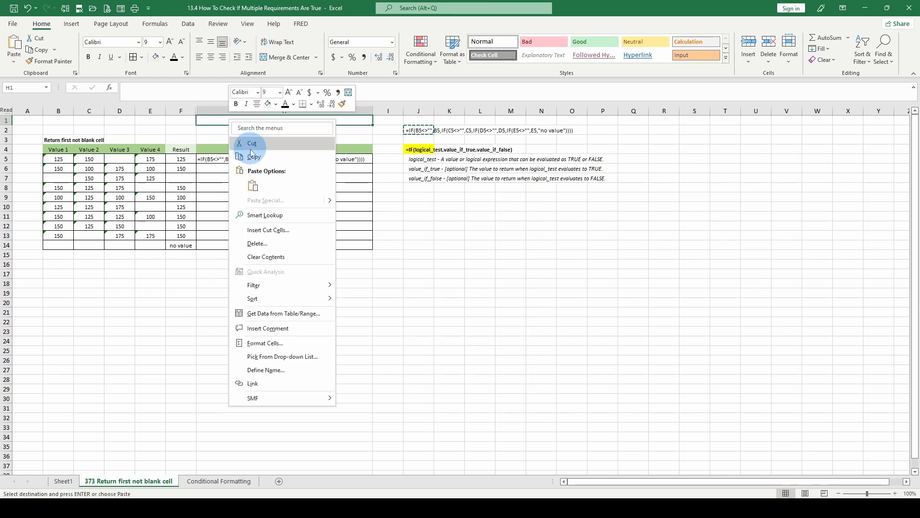
{"action": "left_click", "coordinate": [253, 187]}
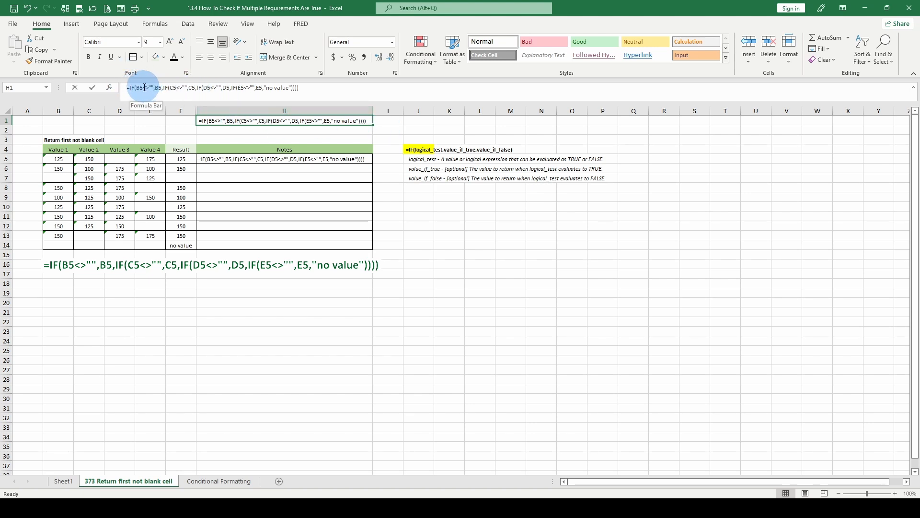
Review the <>"" blank test in the H1 formula and trace how it evaluates B5:E5 for the result in F5.
{"action": "double_click", "coordinate": [148, 88]}
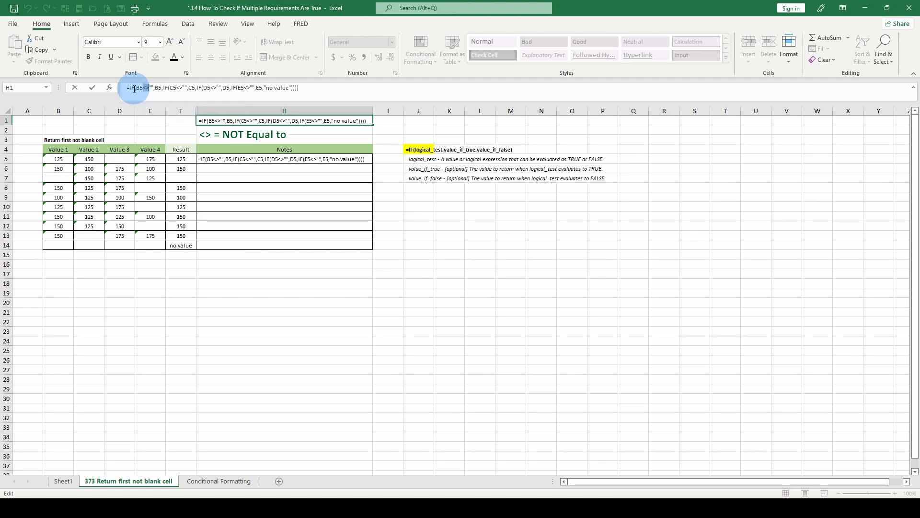
{"action": "left_click_drag", "start_coordinate": [145, 89], "coordinate": [154, 89]}
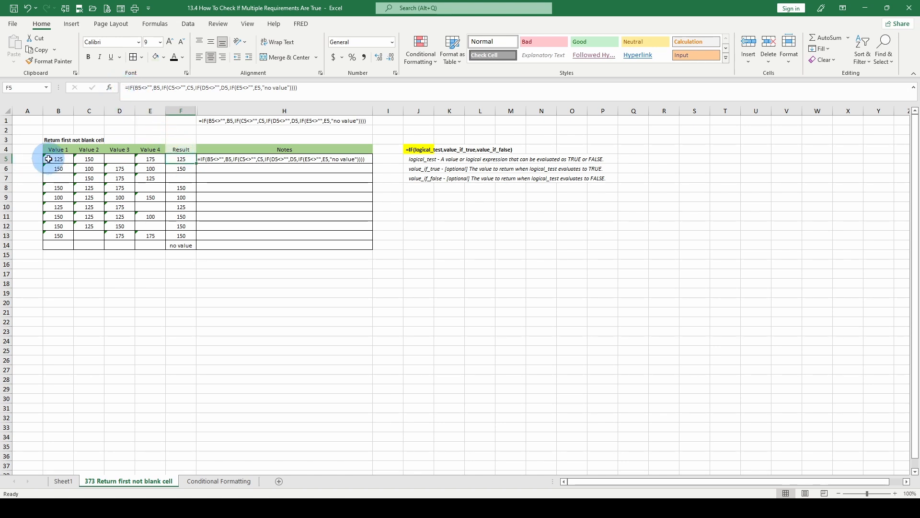
{"action": "left_click_drag", "start_coordinate": [49, 159], "coordinate": [136, 159]}
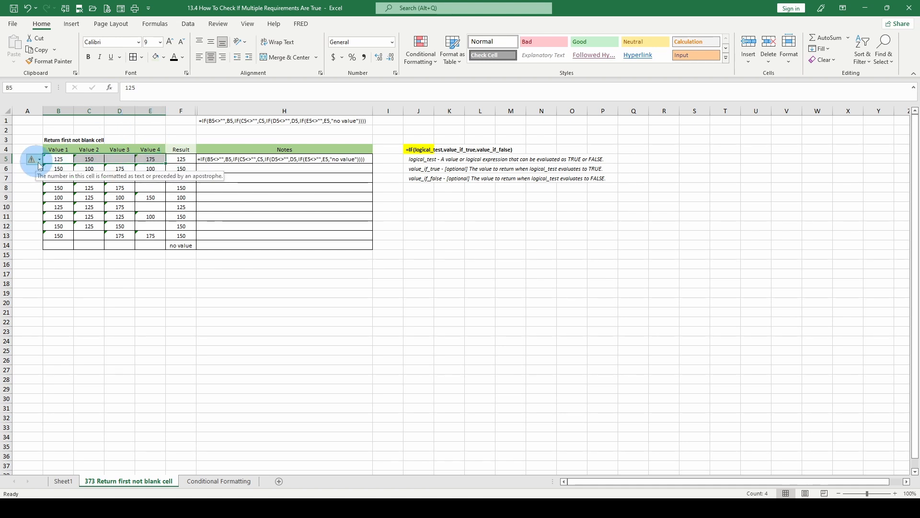
{"action": "left_click", "coordinate": [95, 161]}
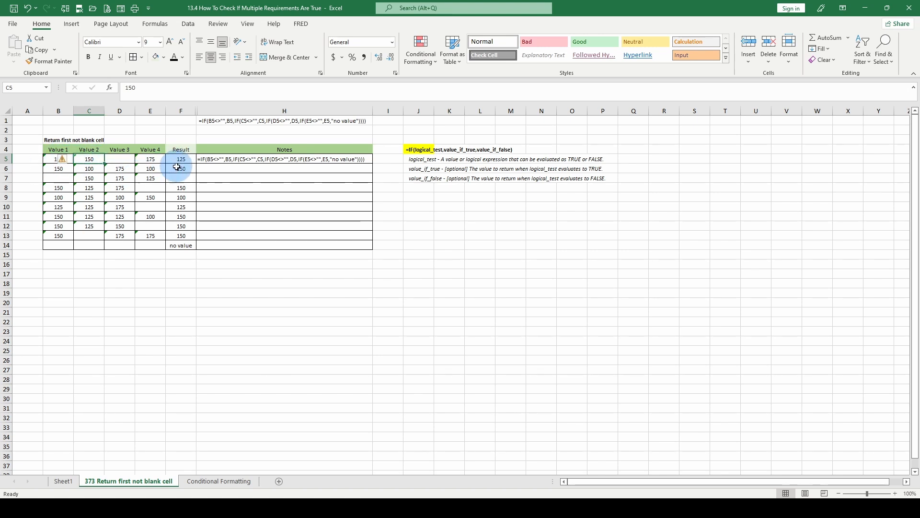
{"action": "left_click", "coordinate": [48, 157]}
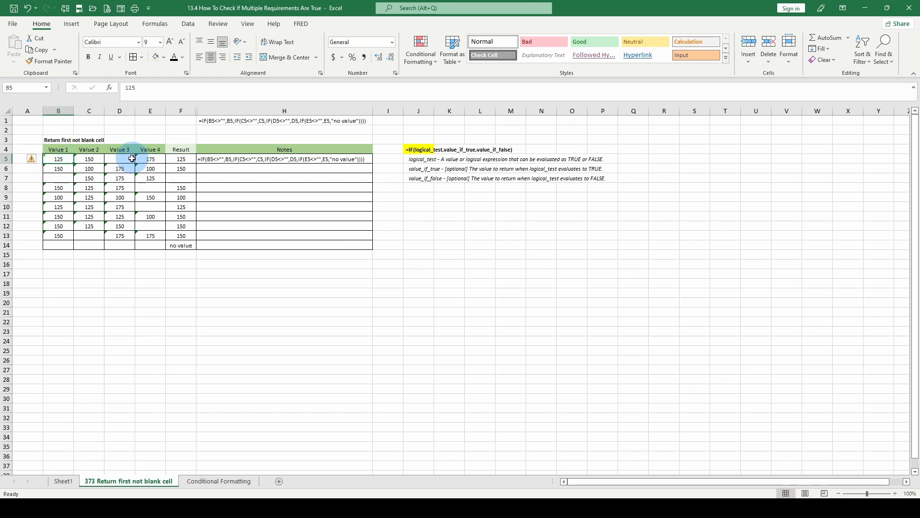
{"action": "key", "text": "Right"}
{"action": "key", "text": "Right"}
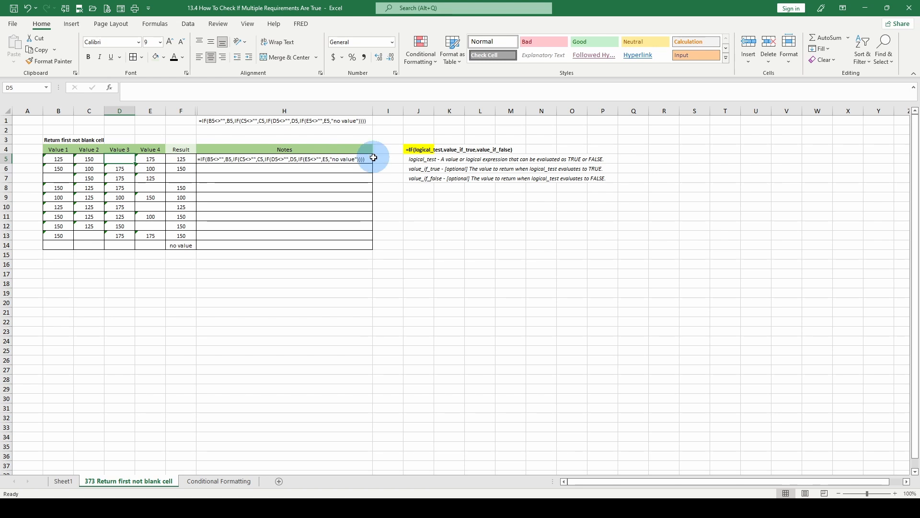
{"action": "key", "text": "Right"}
{"action": "key", "text": "Right"}
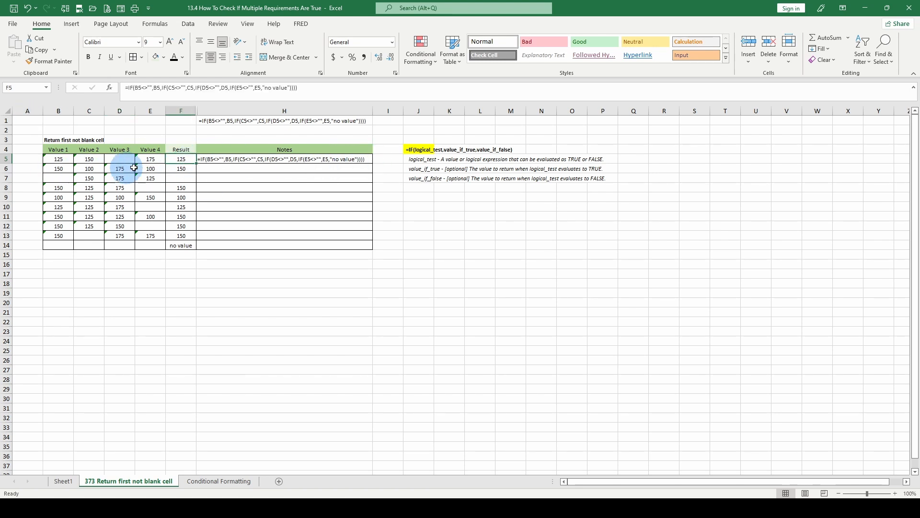
{"action": "left_click", "coordinate": [60, 161]}
{"action": "left_click_drag", "start_coordinate": [60, 160], "coordinate": [143, 160]}
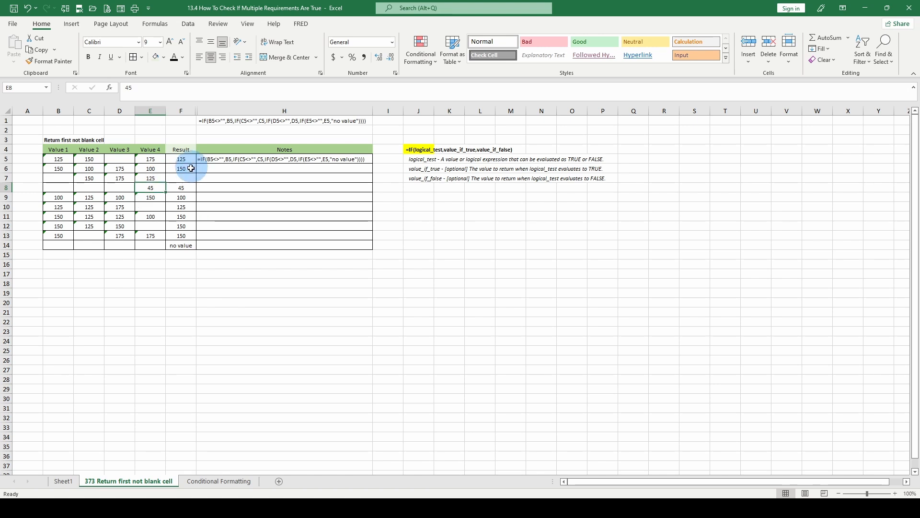
Compare the values in B6:E6 with the nested IF formula in F6.
{"action": "left_click", "coordinate": [188, 170]}
{"action": "left_click", "coordinate": [56, 168]}
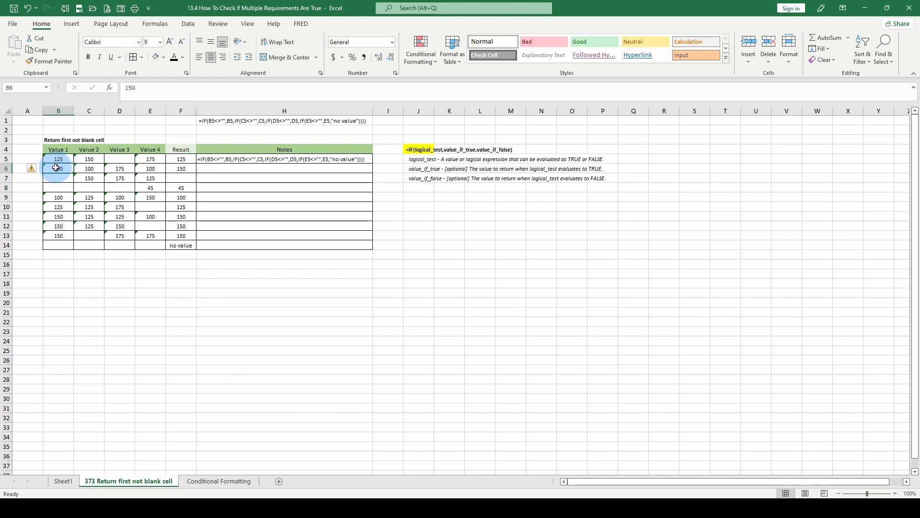
{"action": "left_click_drag", "start_coordinate": [56, 168], "coordinate": [138, 167]}
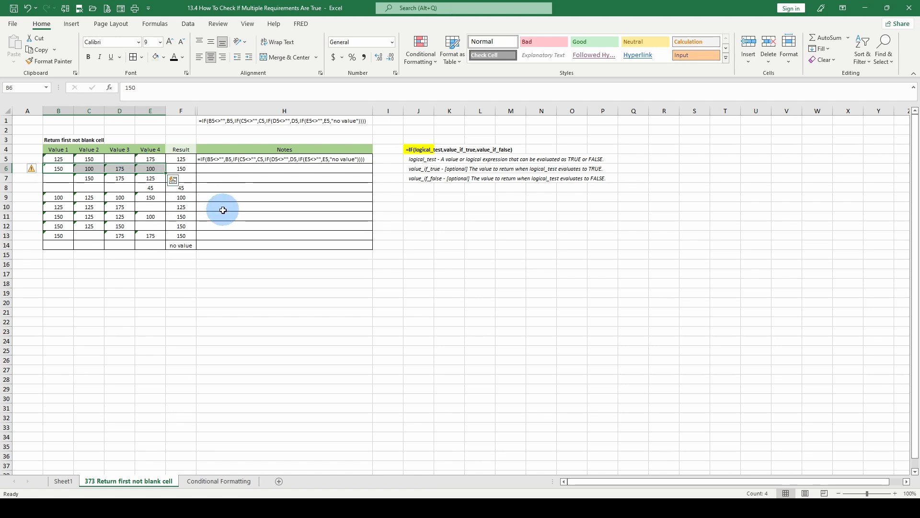
{"action": "left_click", "coordinate": [186, 167]}
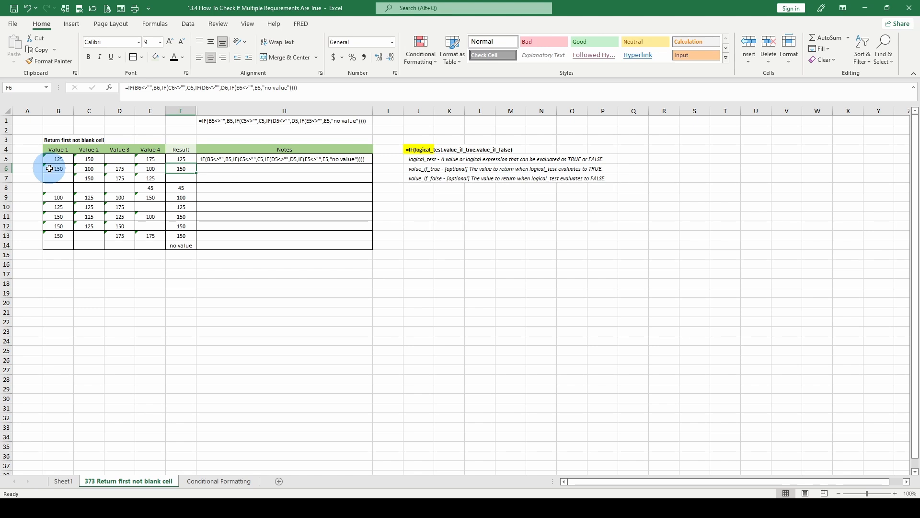
Inspect the formulas in F8 and F7, and compare F7 with the seemingly empty cell B7.
{"action": "left_click", "coordinate": [183, 188]}
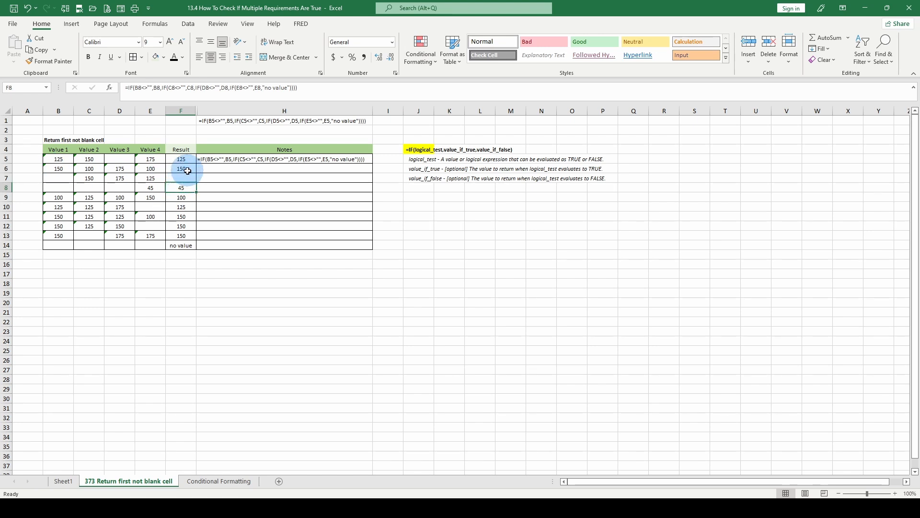
{"action": "left_click", "coordinate": [181, 178]}
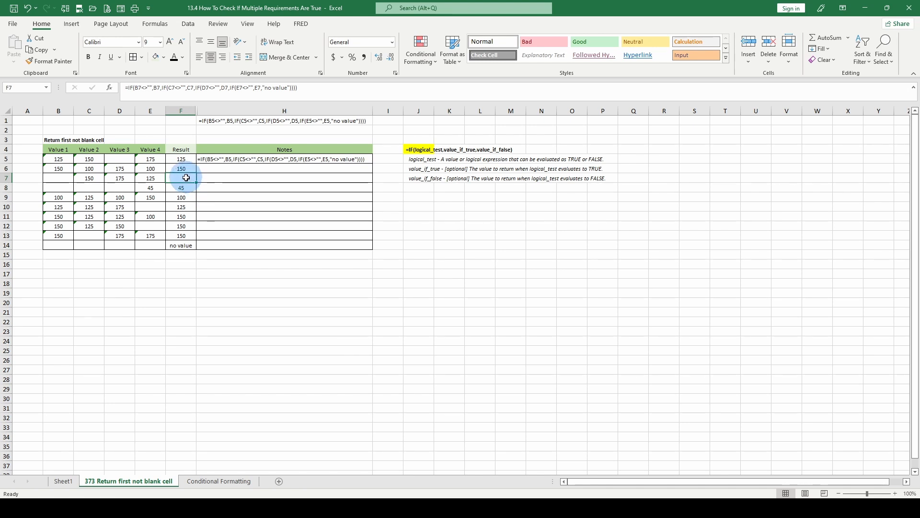
{"action": "left_click", "coordinate": [61, 177]}
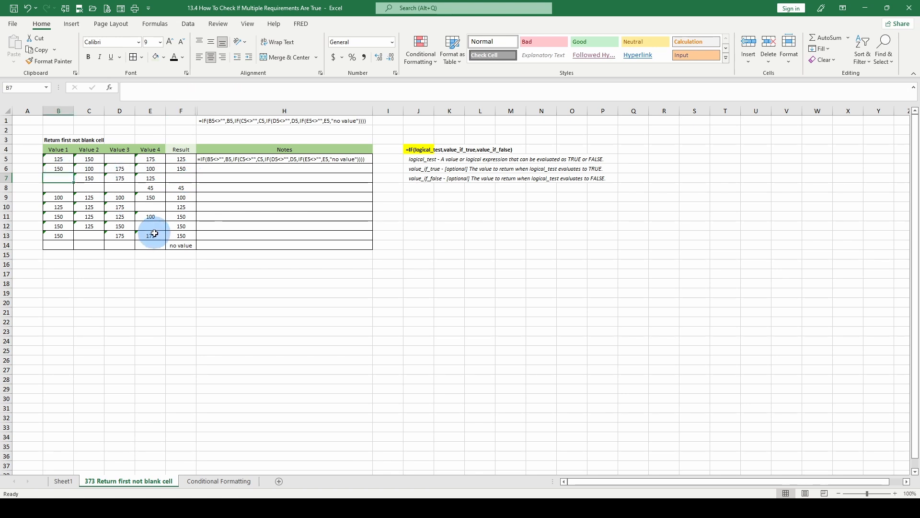
{"action": "left_click", "coordinate": [180, 177]}
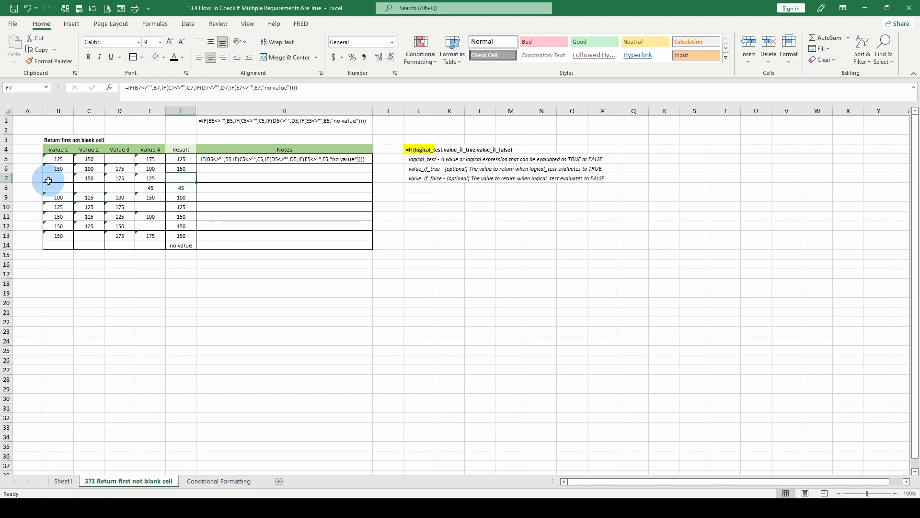
Try clearing the seemingly empty cell B7 and check how the formula result in F7 responds.
{"action": "left_click", "coordinate": [68, 178]}
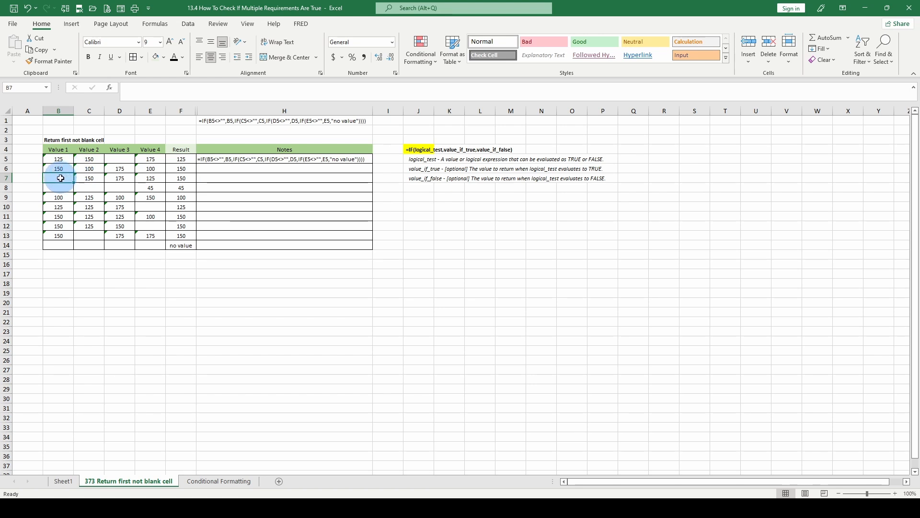
{"action": "left_click", "coordinate": [189, 177]}
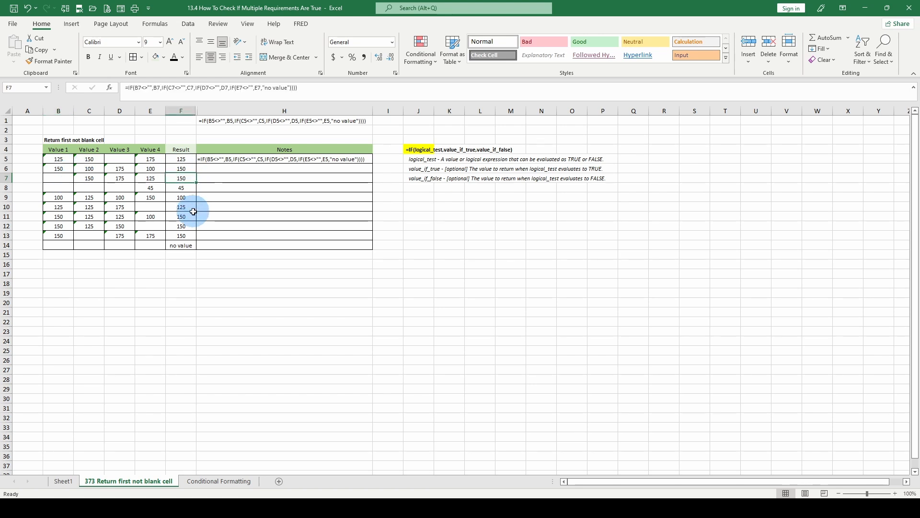
{"action": "left_click", "coordinate": [61, 179]}
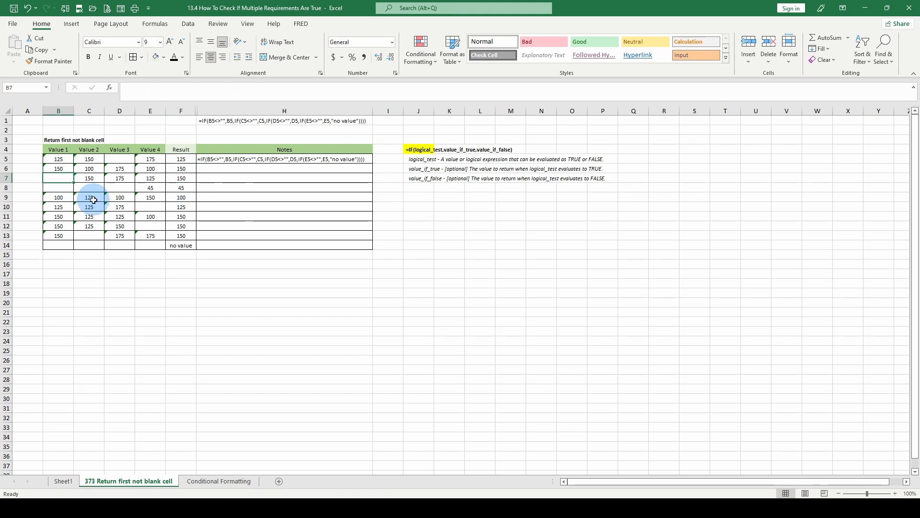
{"action": "left_click", "coordinate": [184, 179]}
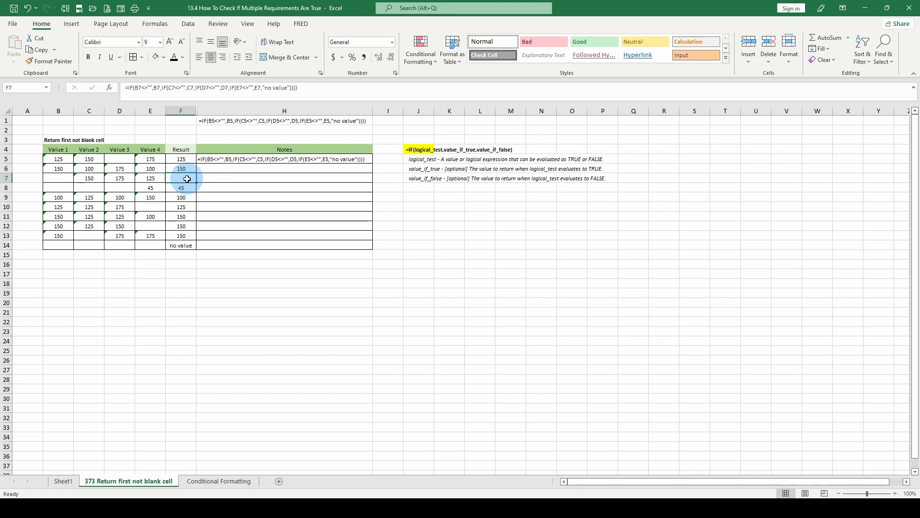
Select all truly blank cells on the sheet using Go To Special with the Blanks option.
{"action": "left_click", "coordinate": [880, 60]}
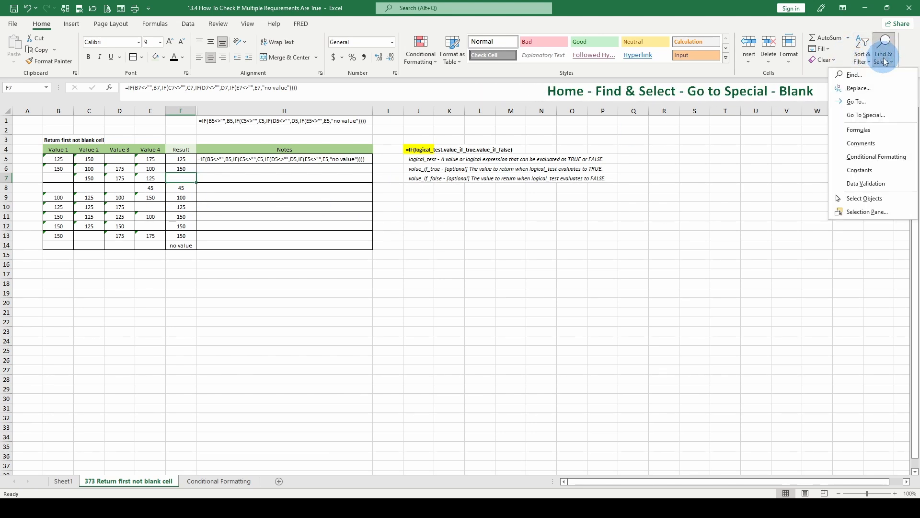
{"action": "left_click", "coordinate": [854, 118]}
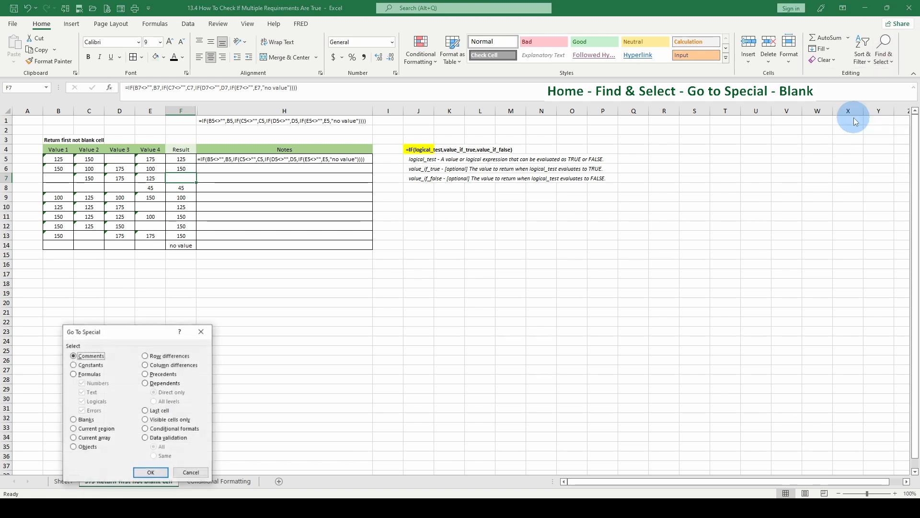
{"action": "left_click", "coordinate": [74, 420]}
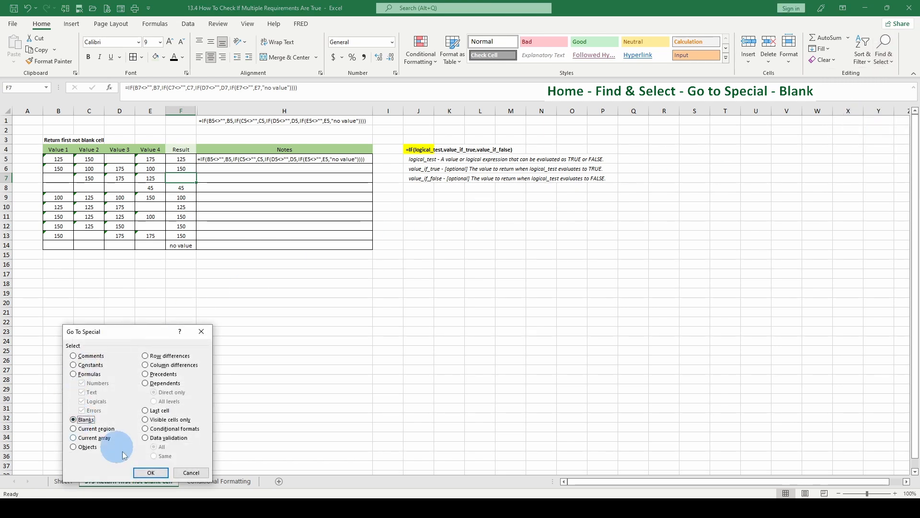
{"action": "left_click", "coordinate": [151, 472]}
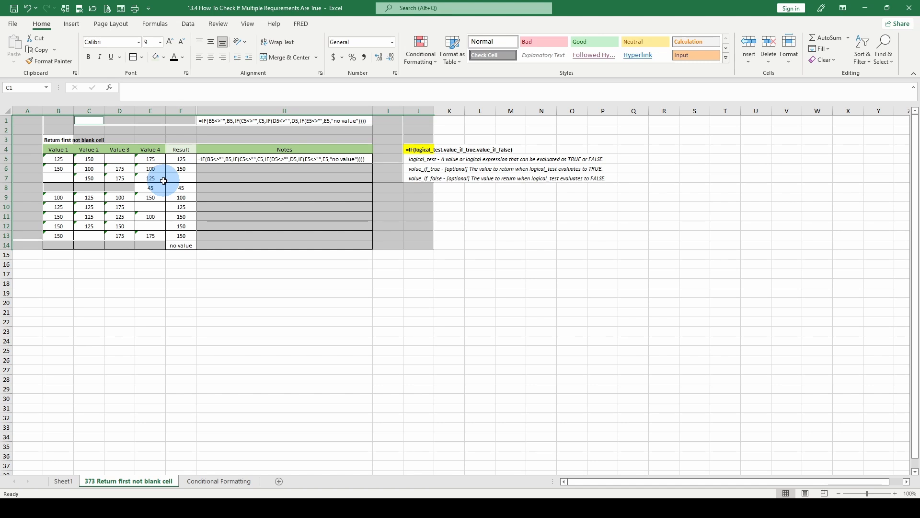
Check cell B7 for a hidden space, remove it, and recheck the result in F7.
{"action": "left_click", "coordinate": [62, 177]}
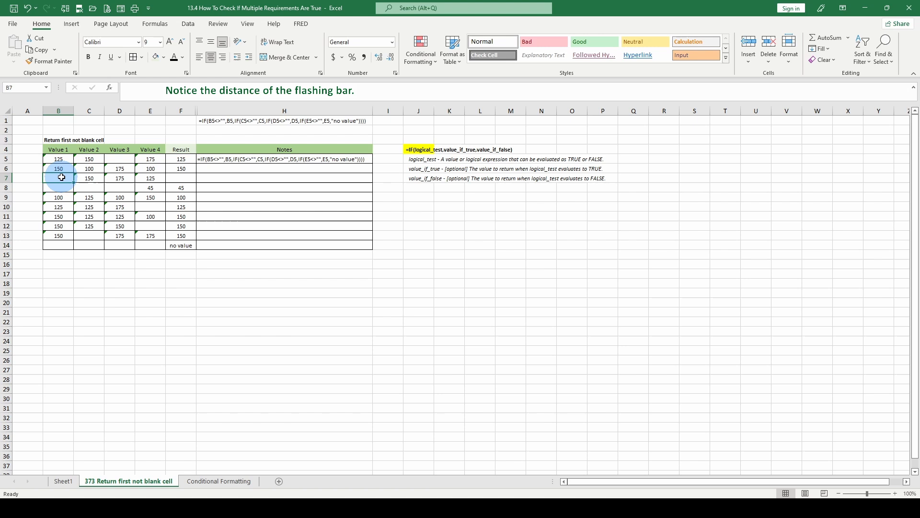
{"action": "left_click", "coordinate": [147, 88]}
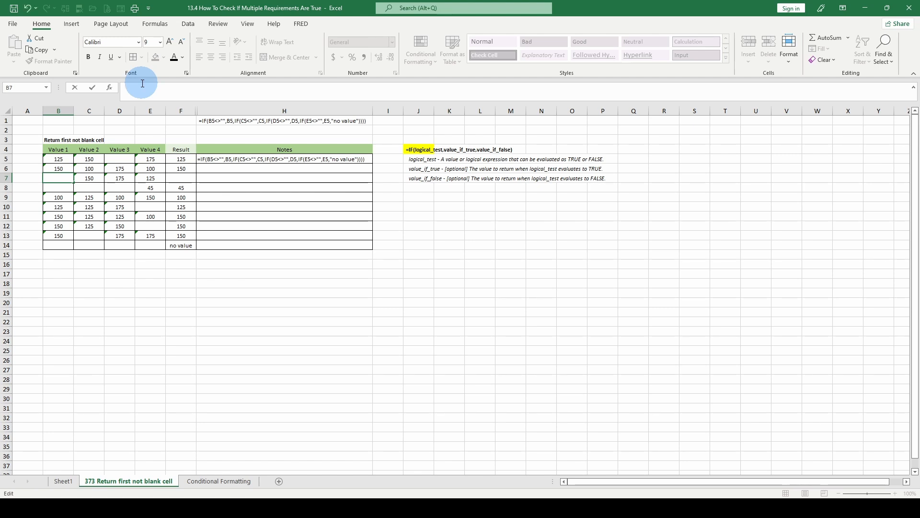
{"action": "key", "text": "Escape"}
{"action": "left_click", "coordinate": [186, 179]}
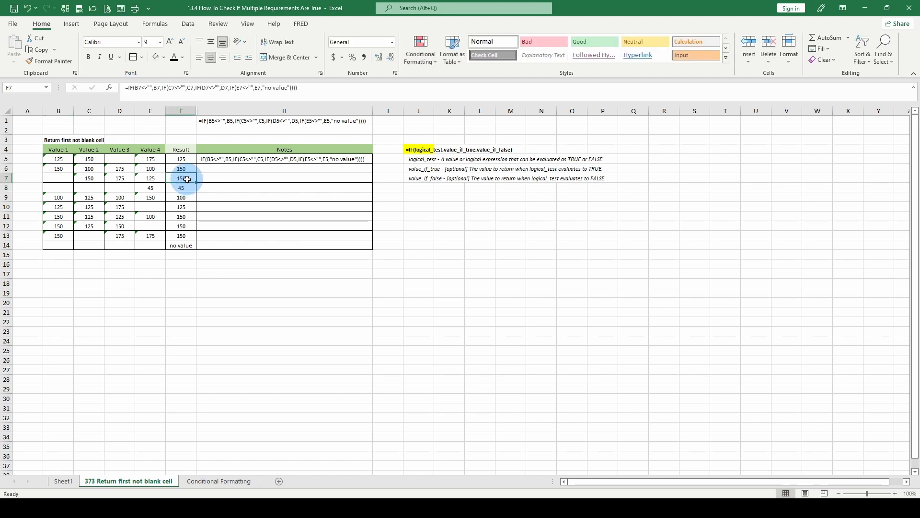
Enter 55 in cell C13, the Value 2 entry of row 13.
{"action": "left_click", "coordinate": [78, 233]}
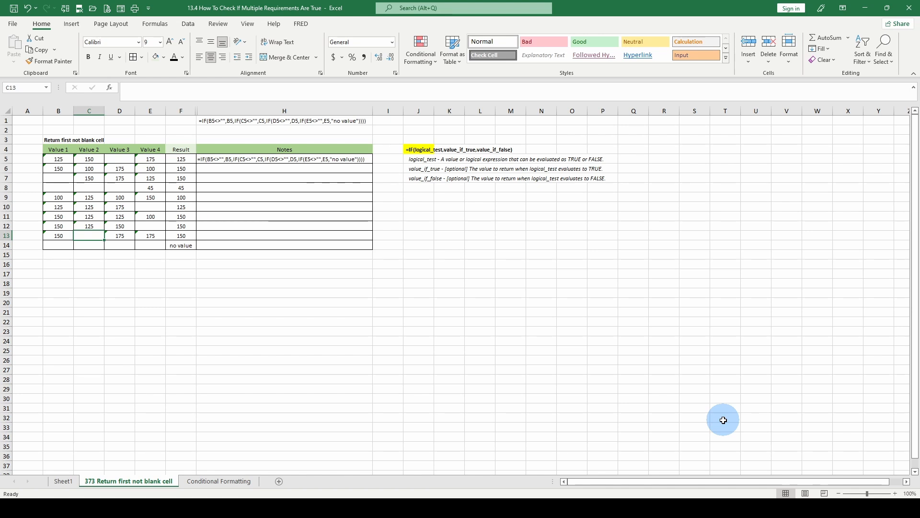
{"action": "type", "text": "55"}
{"action": "key", "text": "ctrl+Return"}
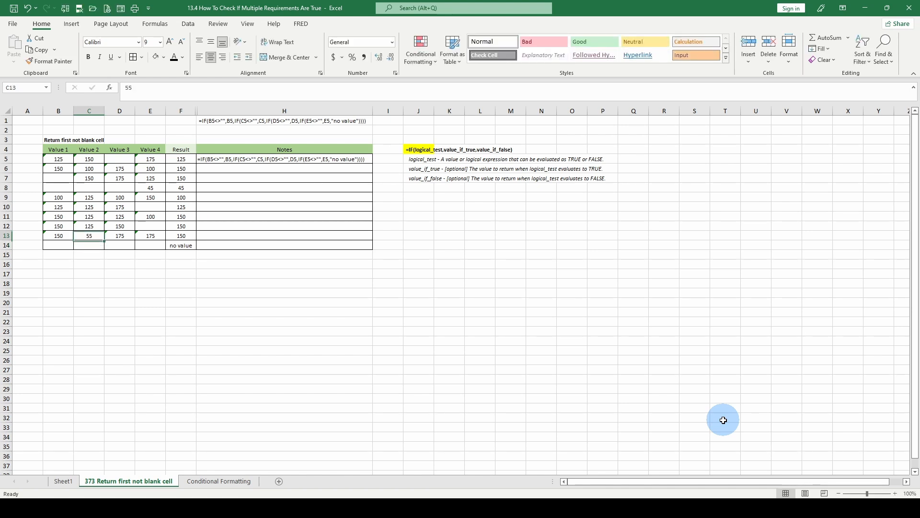
Clear the Value 1 and Value 3 entries of row 13, B13 and D13, and re-enter 55 in C13.
{"action": "key", "text": "Right"}
{"action": "key", "text": "Delete"}
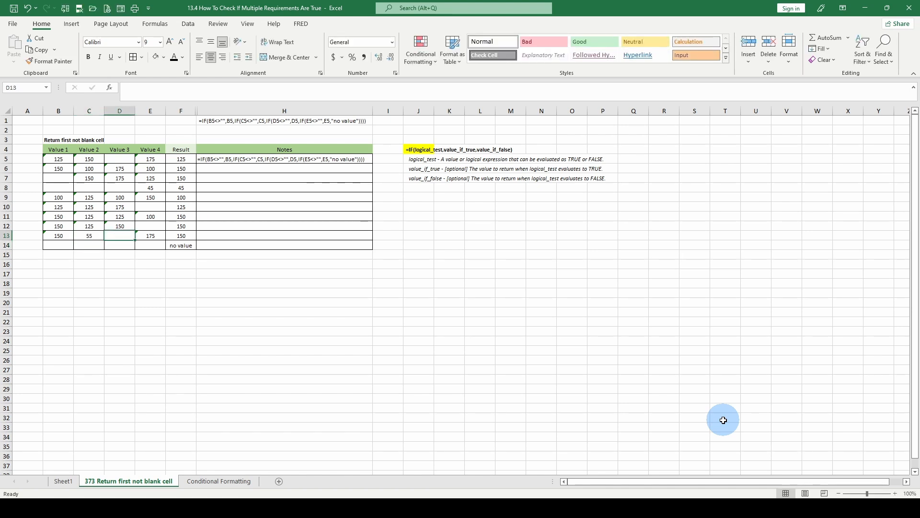
{"action": "key", "text": "Left"}
{"action": "key", "text": "BackSpace"}
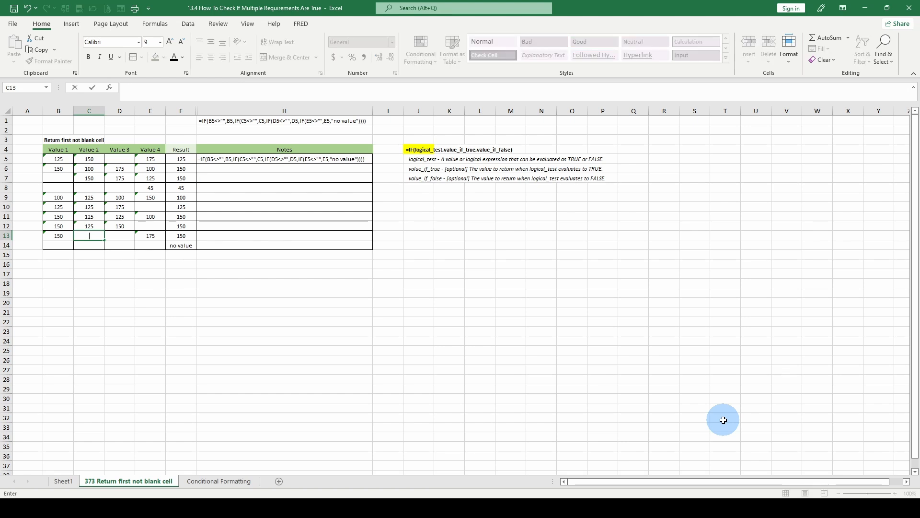
{"action": "type", "text": "55"}
{"action": "key", "text": "Left"}
{"action": "key", "text": "Delete"}
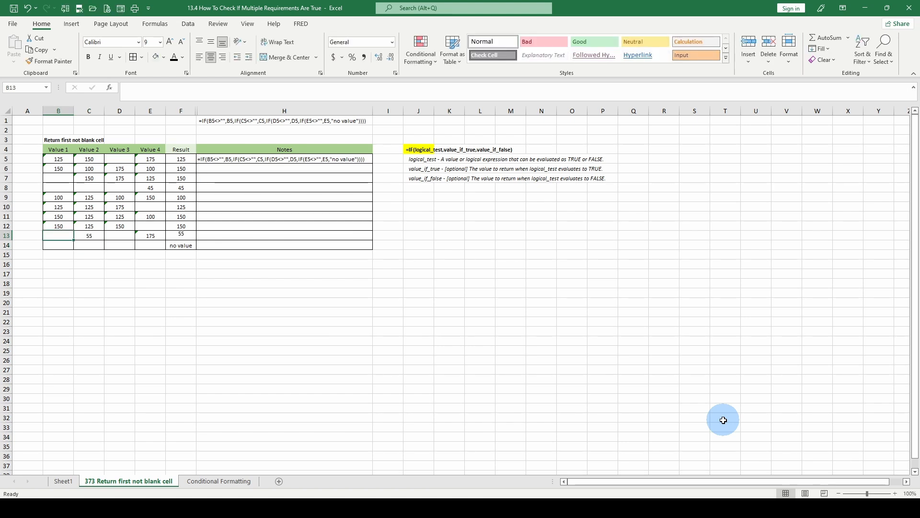
Replace the content of C13 with a space so it only looks empty, and check the formula result in F13.
{"action": "key", "text": "Right"}
{"action": "key", "text": "Right"}
{"action": "key", "text": "Left"}
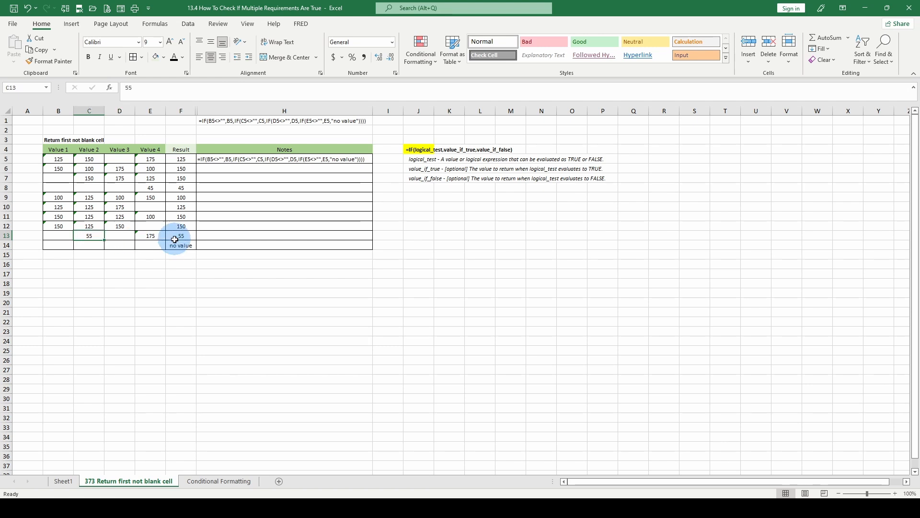
{"action": "key", "text": "BackSpace"}
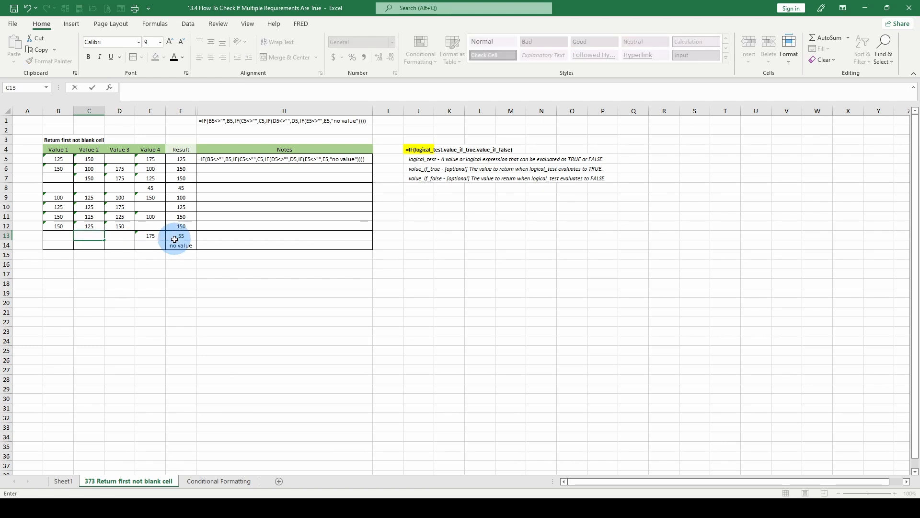
{"action": "key", "text": "Return"}
{"action": "left_click", "coordinate": [179, 236]}
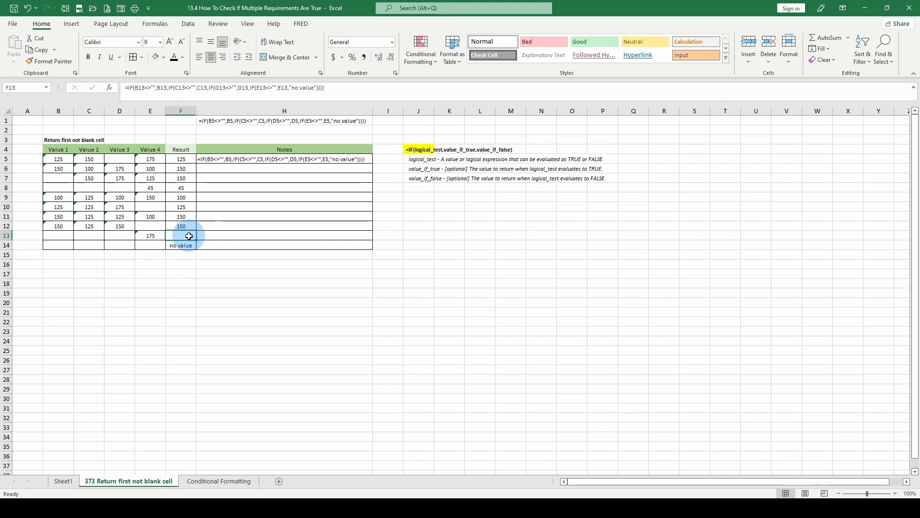
Use Go To Special with the Blanks option to check which cells in row 13 are truly blank, and clear the selection.
{"action": "left_click", "coordinate": [55, 235]}
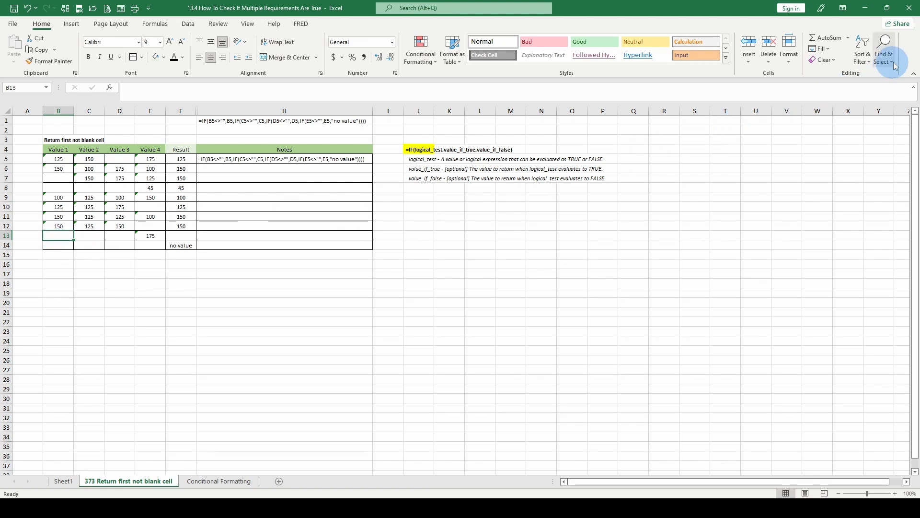
{"action": "left_click", "coordinate": [879, 68]}
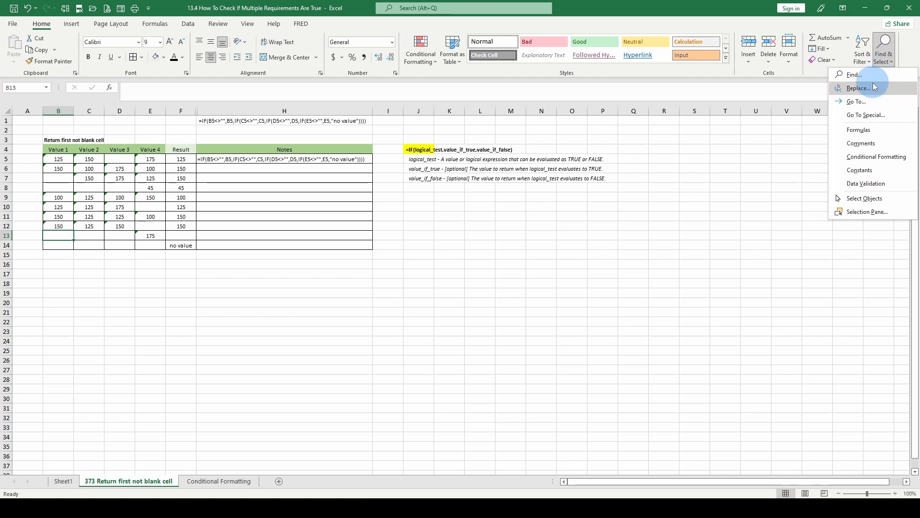
{"action": "left_click", "coordinate": [866, 116]}
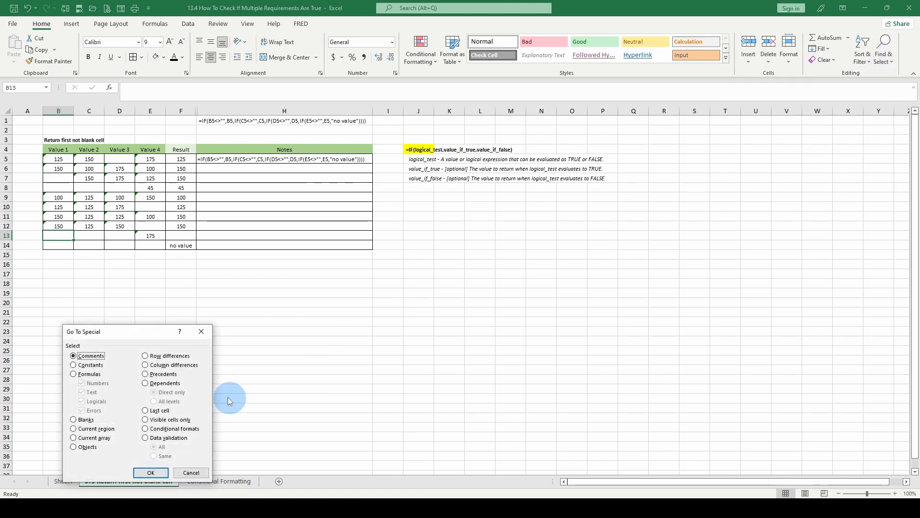
{"action": "left_click", "coordinate": [79, 420]}
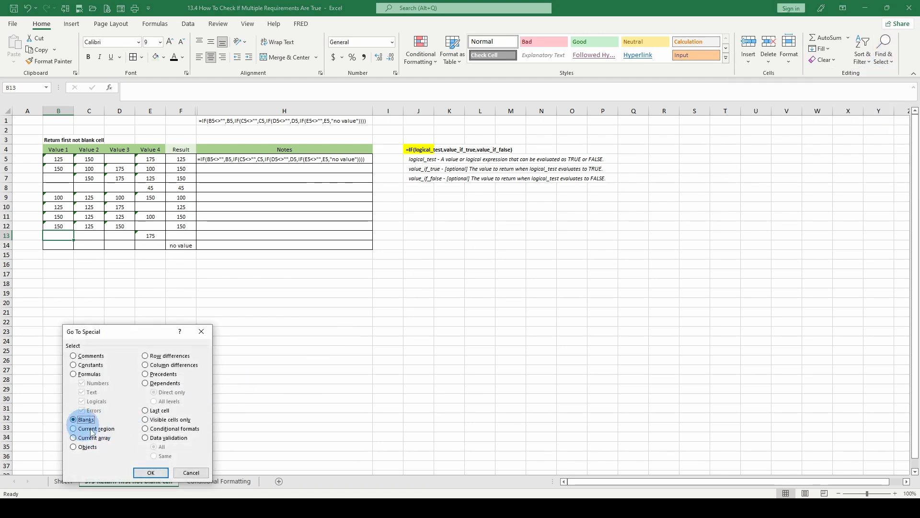
{"action": "left_click", "coordinate": [151, 473]}
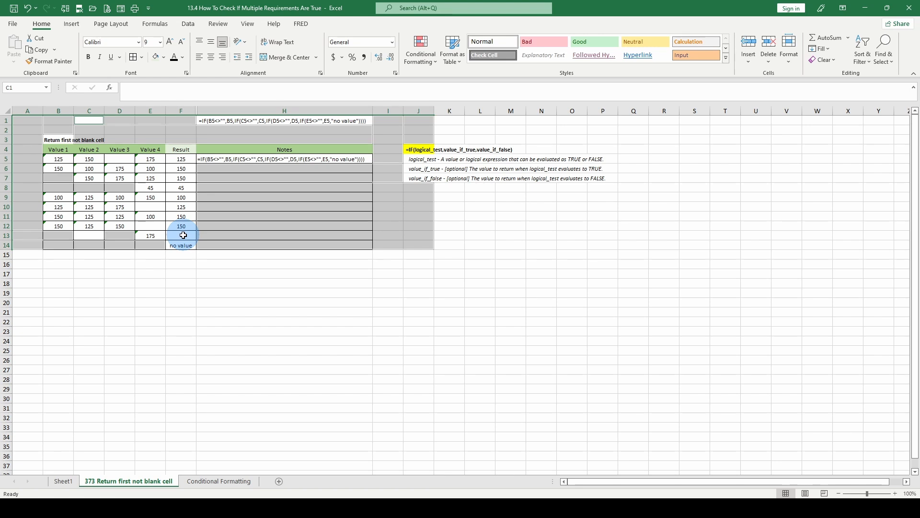
{"action": "left_click", "coordinate": [58, 272]}
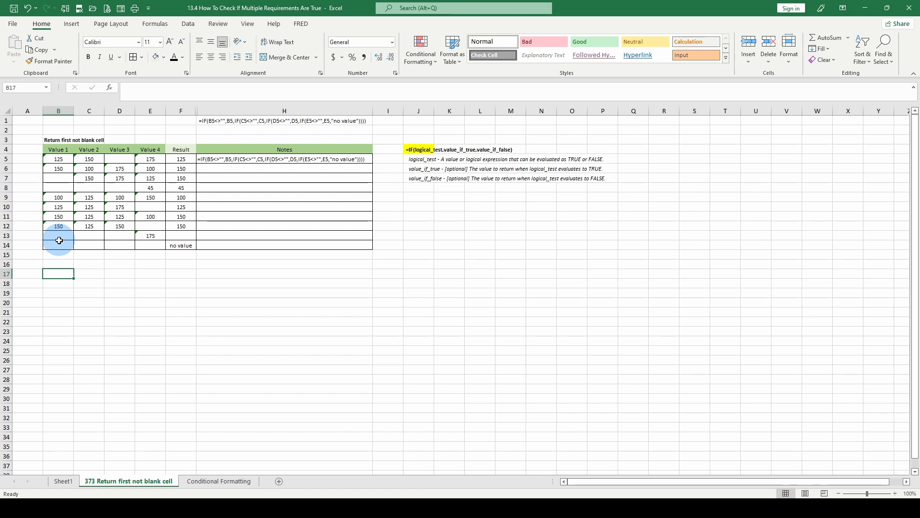
Inspect the value cells B14:E14 for any content and compare them with the formula result in F14.
{"action": "left_click", "coordinate": [151, 239]}
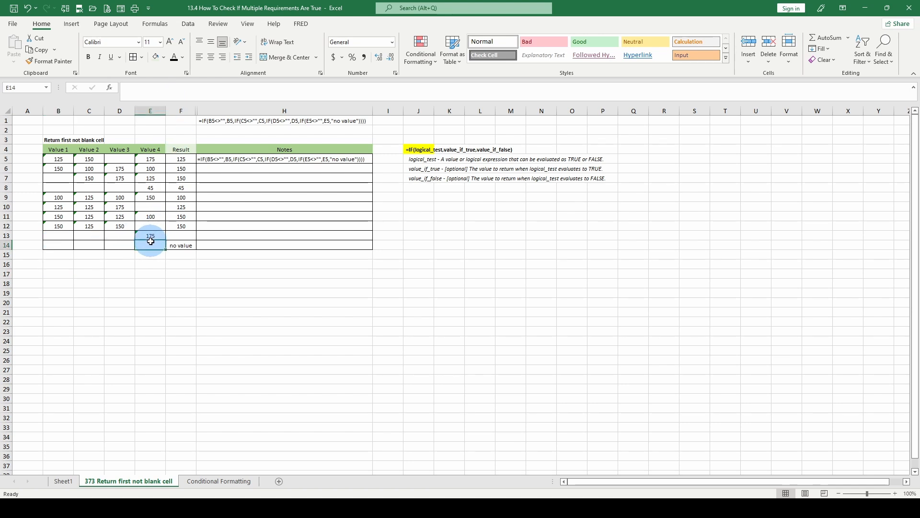
{"action": "left_click", "coordinate": [181, 245]}
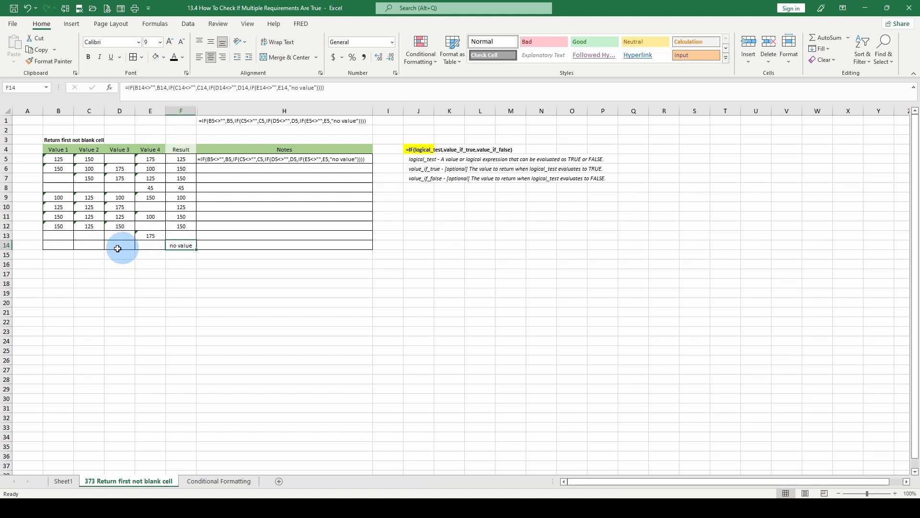
{"action": "left_click", "coordinate": [53, 245]}
{"action": "left_click", "coordinate": [85, 245]}
{"action": "left_click", "coordinate": [117, 244]}
{"action": "left_click", "coordinate": [145, 244]}
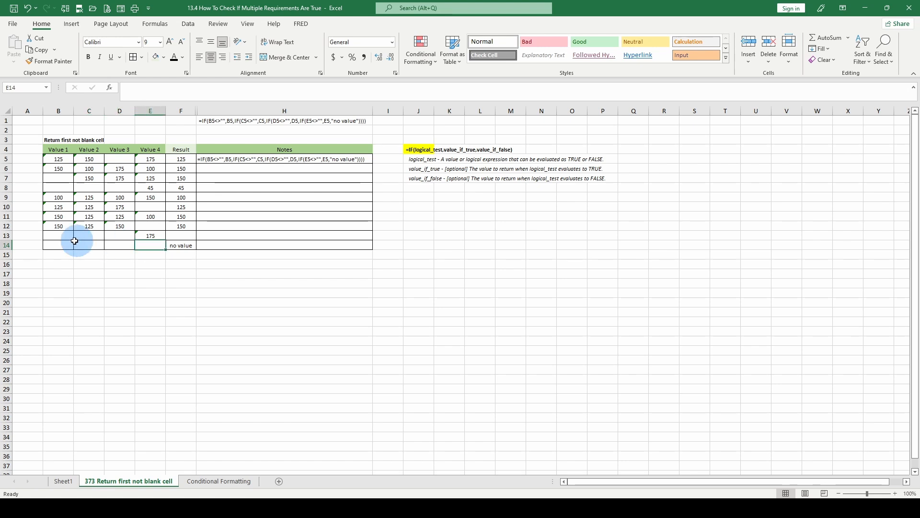
{"action": "left_click_drag", "start_coordinate": [54, 243], "coordinate": [154, 242]}
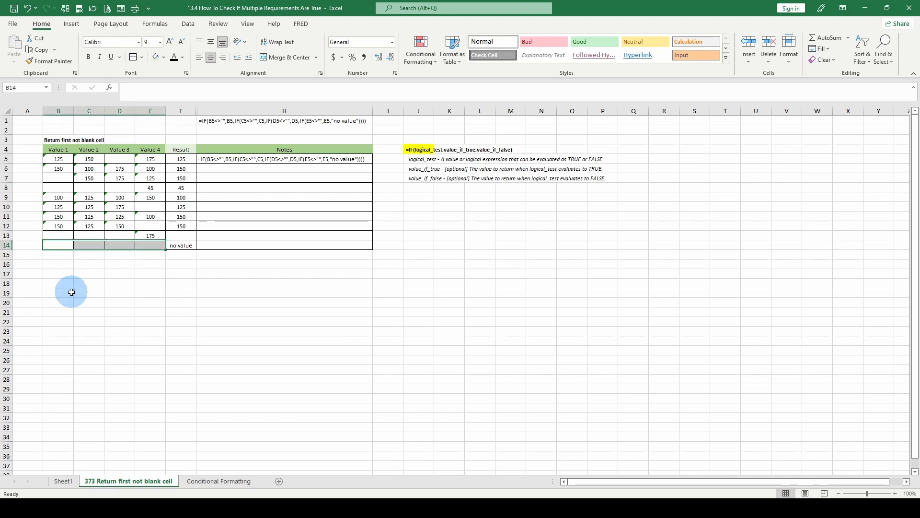
{"action": "left_click", "coordinate": [175, 246]}
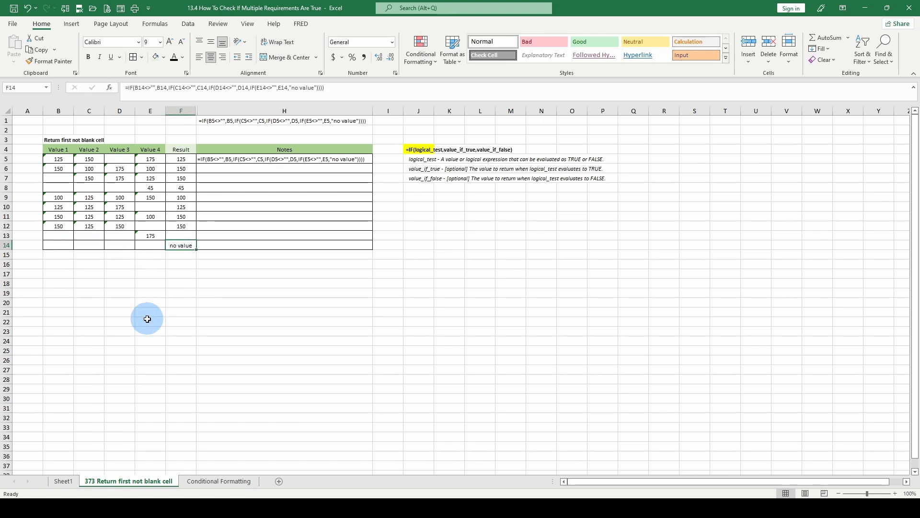